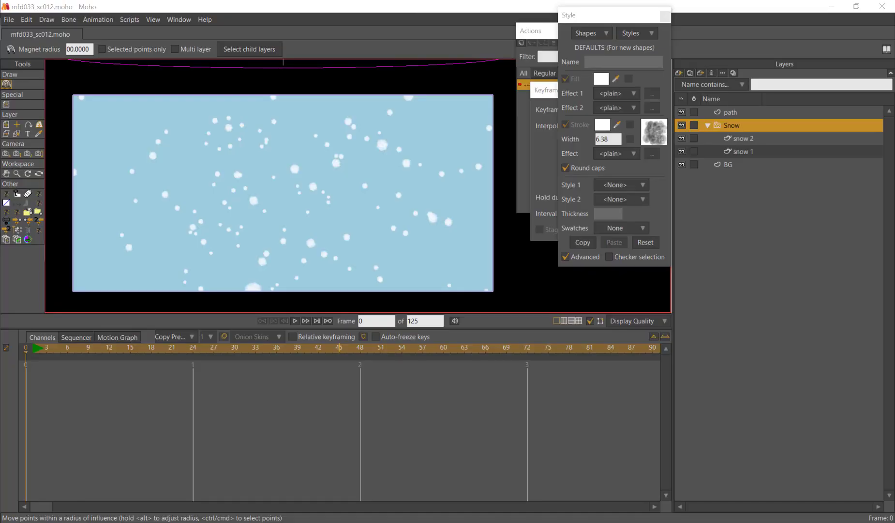
Preview the Snow group's falling snow from frame 1.
left_click(41, 365)
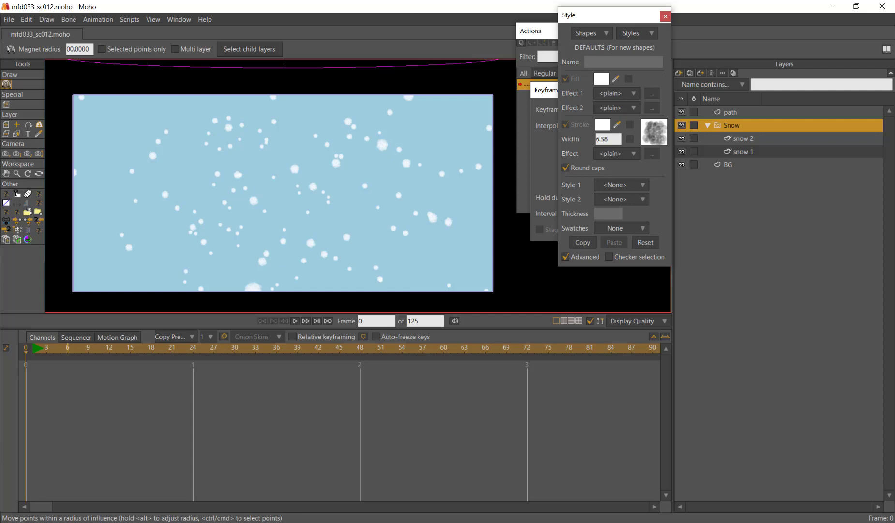
left_click(36, 350)
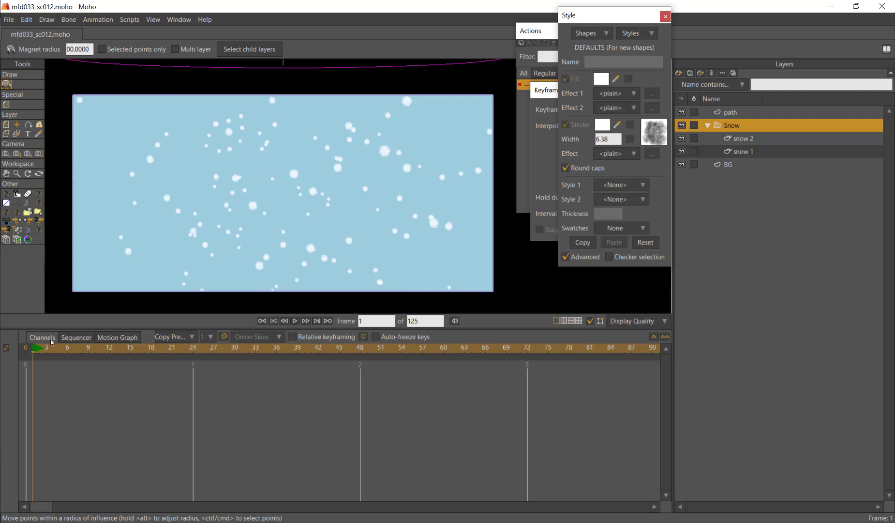
left_click_drag(35, 349, 32, 407)
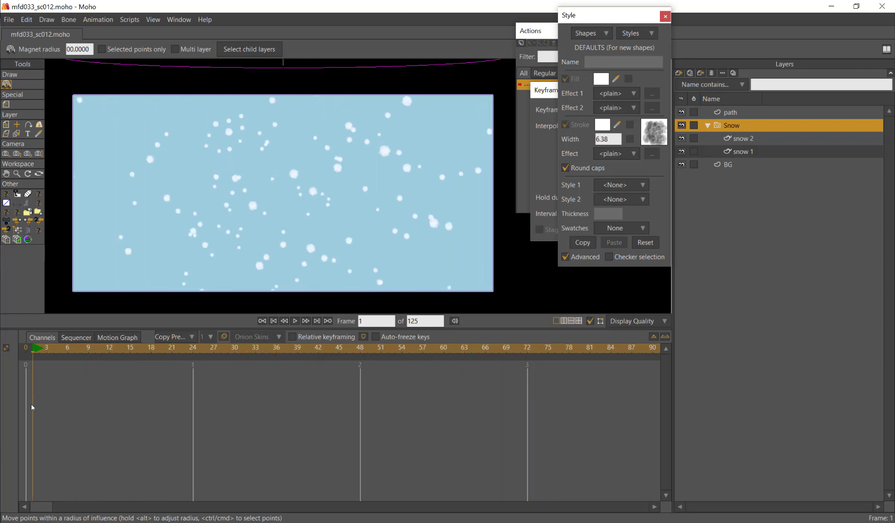
Examine the snow 1 layer's motion and rotation keyframes by scrubbing its animation to frame 38.
left_click(744, 151)
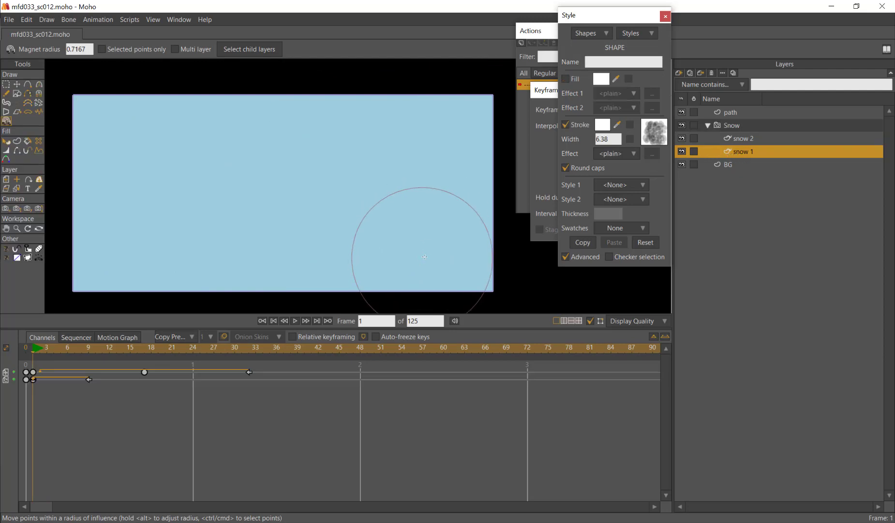
key("ctrl+m")
left_click_drag(452, 230, 315, 228)
left_click_drag(402, 220, 344, 264)
left_click_drag(371, 253, 545, 194)
left_click_drag(329, 219, 332, 346)
key("m")
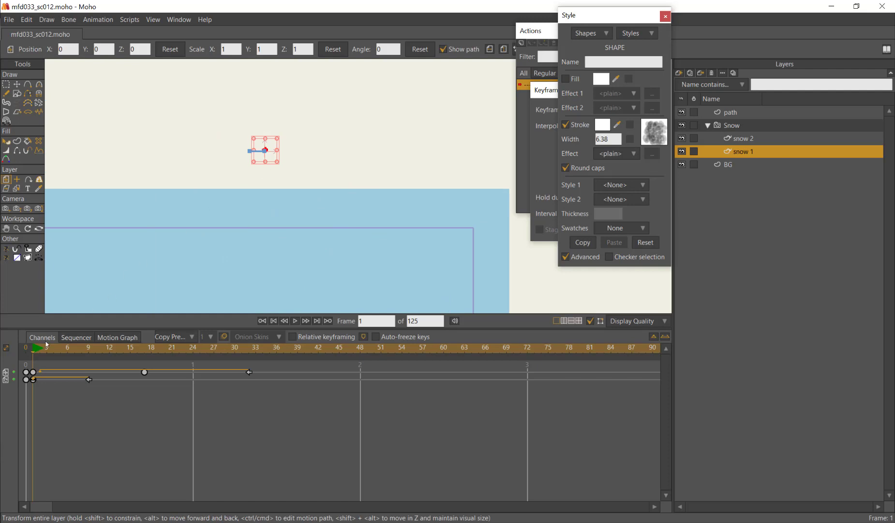
left_click_drag(47, 344, 158, 417)
left_click(89, 379)
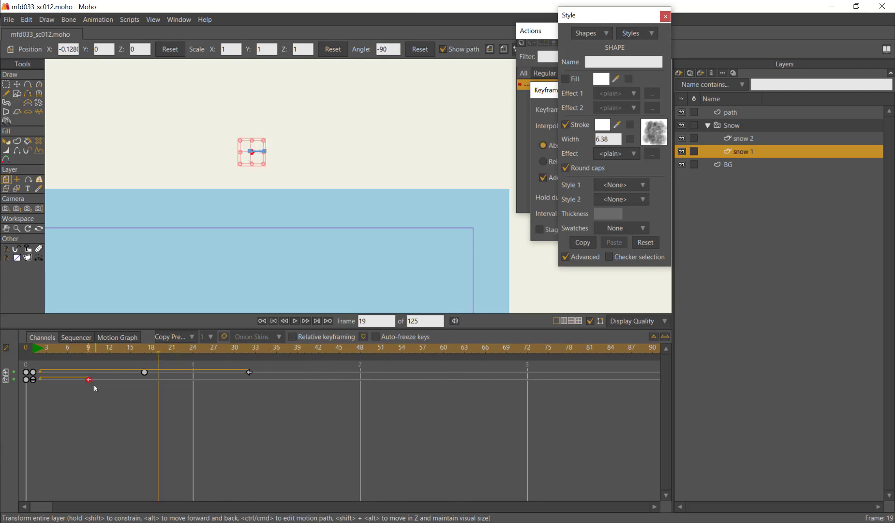
left_click(94, 388)
left_click_drag(47, 346, 290, 392)
Inspect the snow 2 layer's keyframes and its cycling key at frame 9, returning to frame 0.
left_click(733, 140)
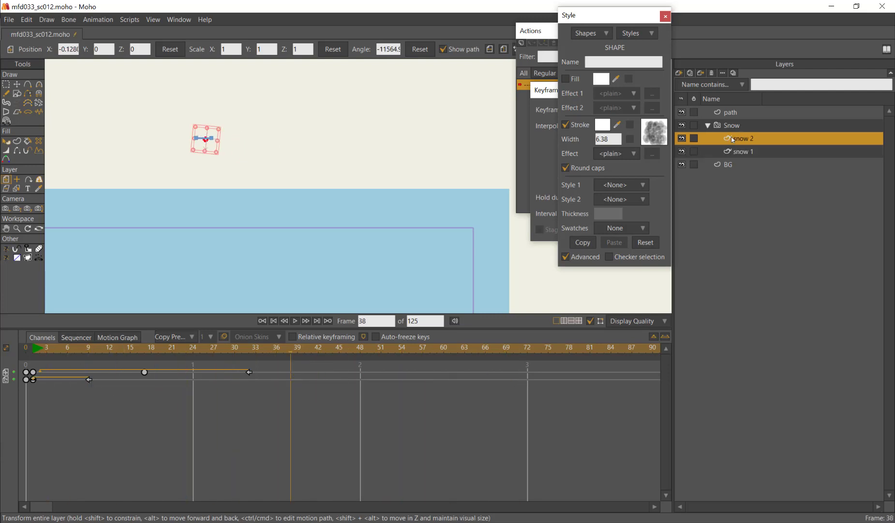
left_click(89, 380)
left_click(92, 393)
left_click_drag(48, 350, 19, 386)
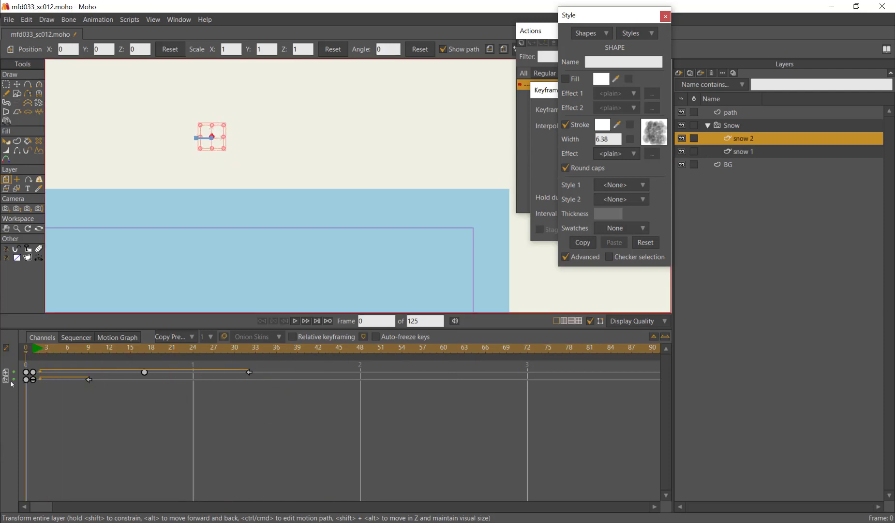
Examine the Snow particle group and its emitter above the canvas at frame 2.
left_click(746, 126)
left_click(39, 347)
left_click_drag(364, 144, 404, 17)
scroll(293, 216, "down", 1)
scroll(292, 216, "down", 1)
key("ctrl+j")
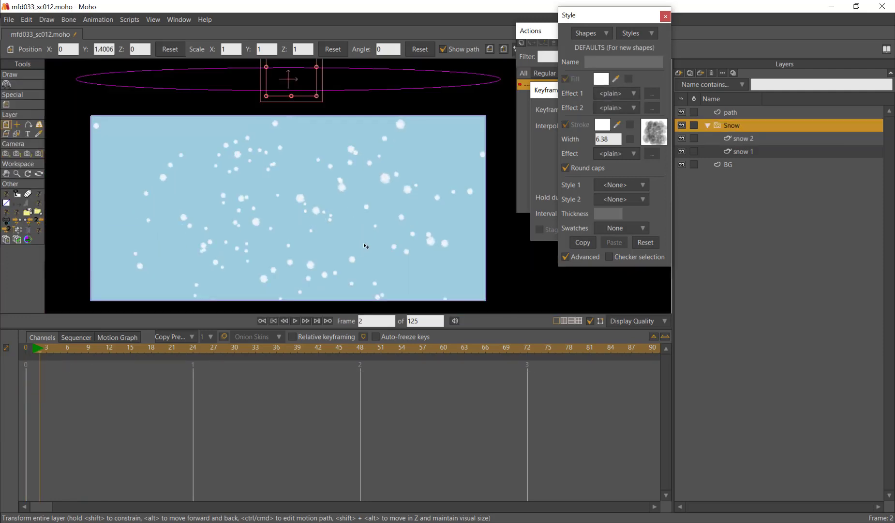
scroll(359, 242, "down", 1)
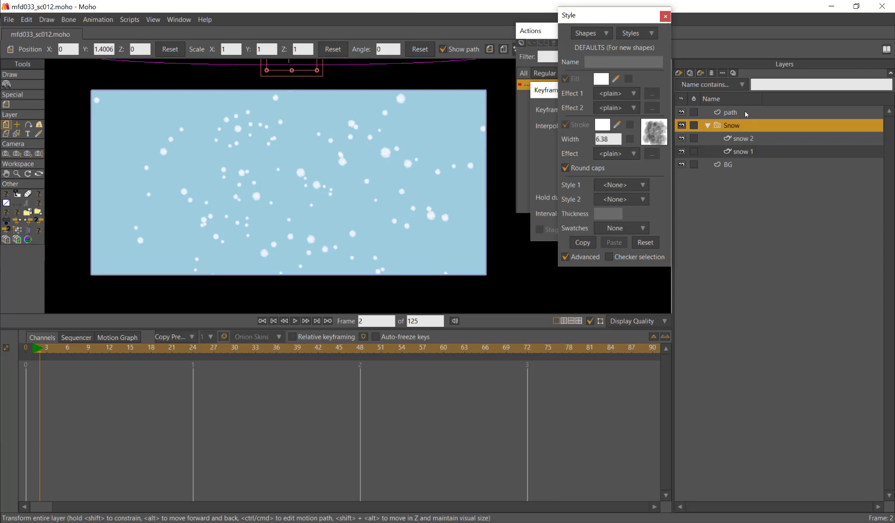
Check the path that the snow 1 and snow 2 layers follow, using the Follow Path tool.
left_click(749, 139)
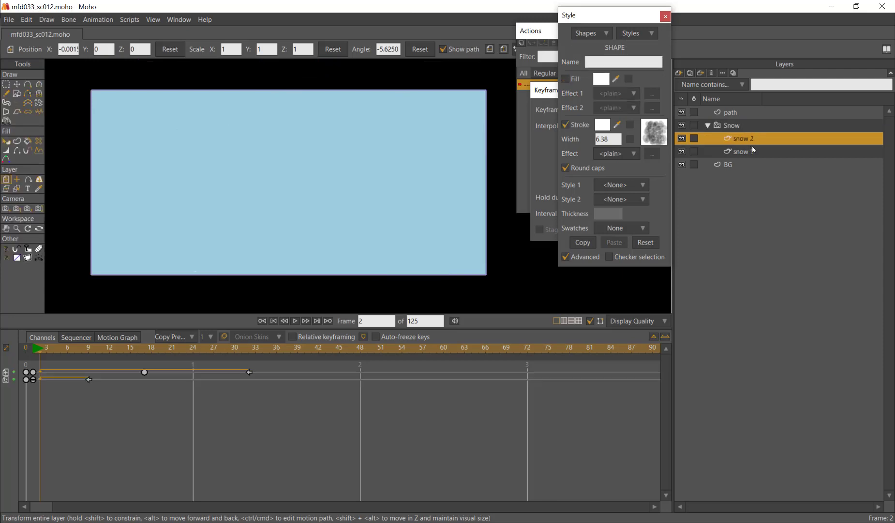
left_click(746, 151)
scroll(380, 231, "down", 2)
left_click(28, 179)
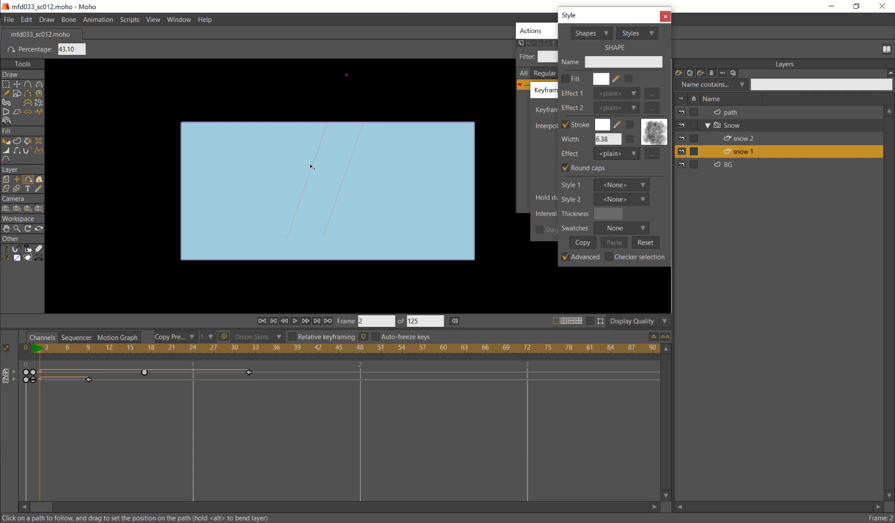
left_click(760, 139)
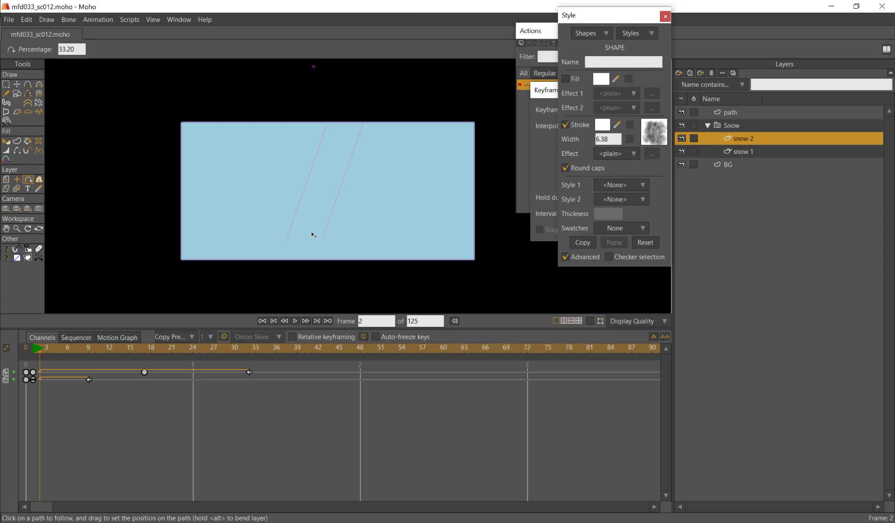
Activate the path layer with its guide lines displayed and scrub the snow animation to frame 35.
left_click(730, 112)
key("g")
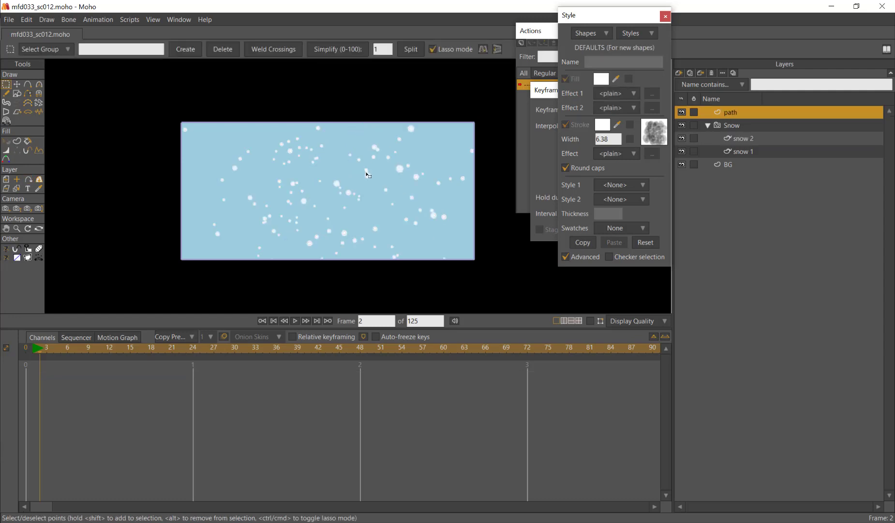
key("ctrl+h")
left_click_drag(34, 345, 78, 359)
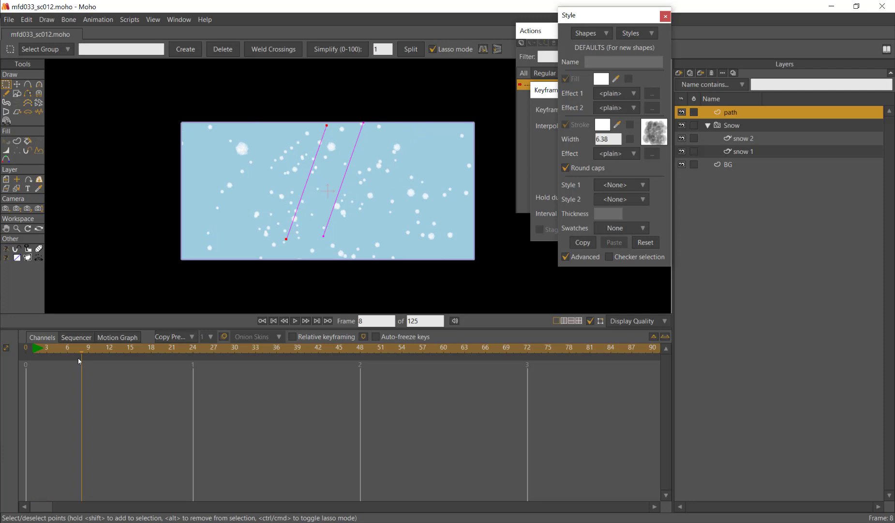
left_click_drag(48, 357, 270, 377)
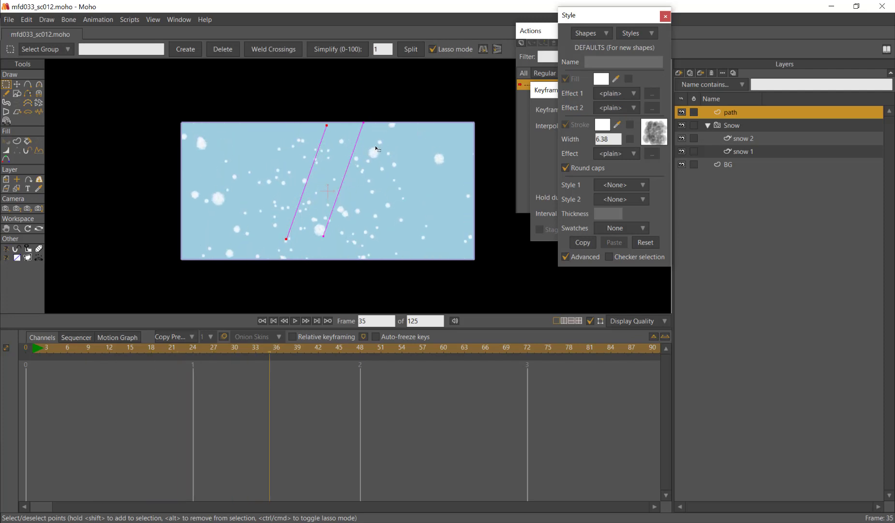
Try moving the right-hand path line downward at frame 35, and delete the keyframes this creates.
key("t")
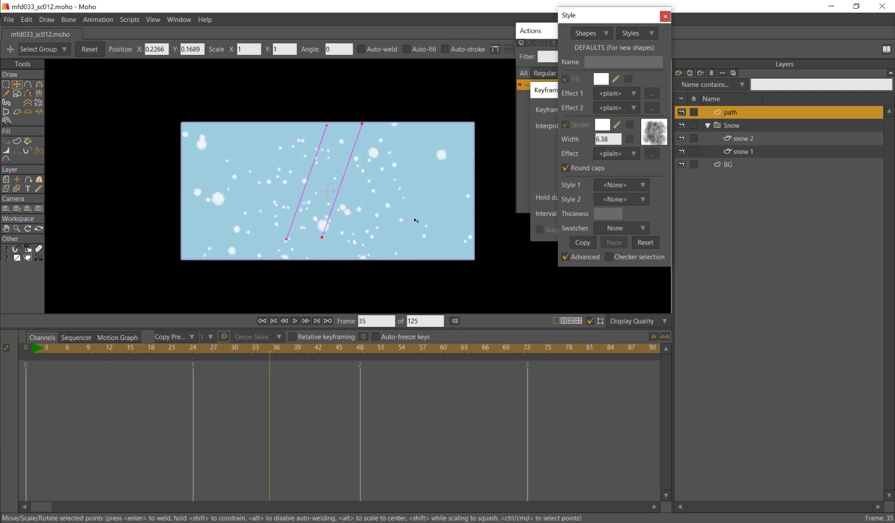
left_click_drag(414, 214, 403, 246)
left_click_drag(288, 366, 256, 409)
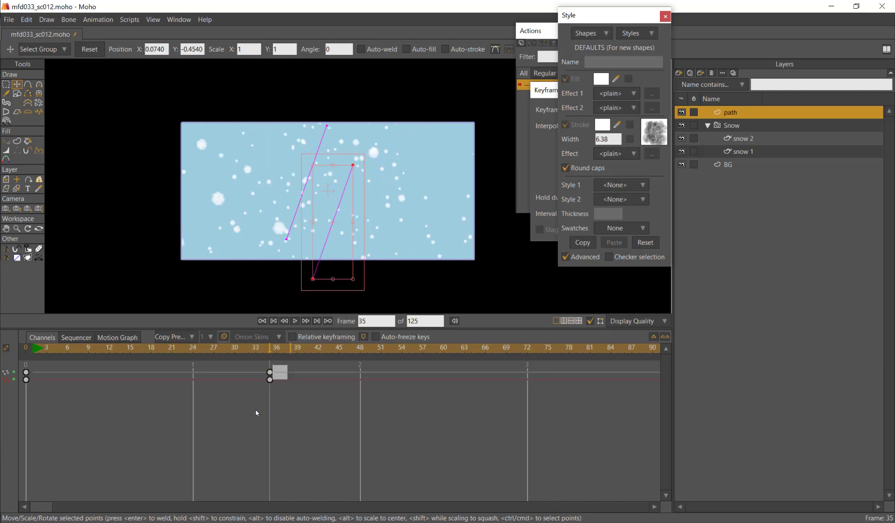
key("Delete")
At frame 22, move the right-hand path line past the other line to about X -1.07, Y 0.13, and preview the snow.
left_click_drag(75, 348, 179, 360)
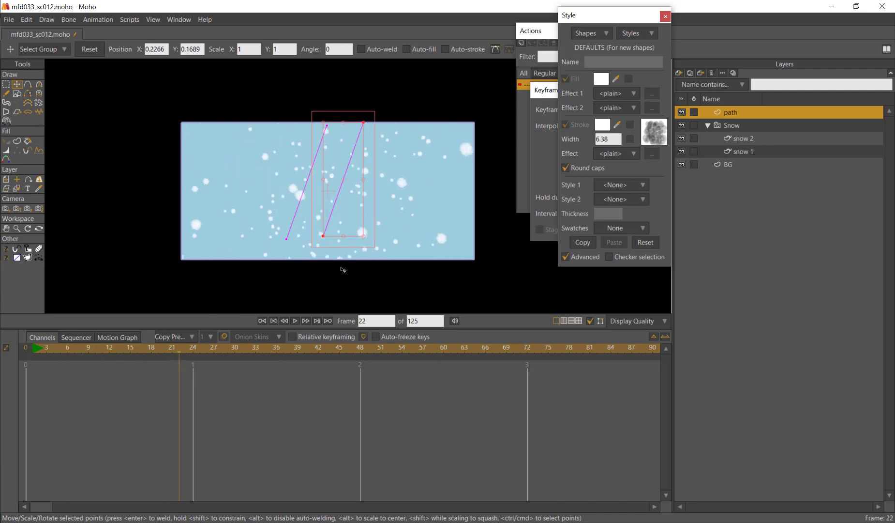
left_click_drag(469, 250, 378, 248)
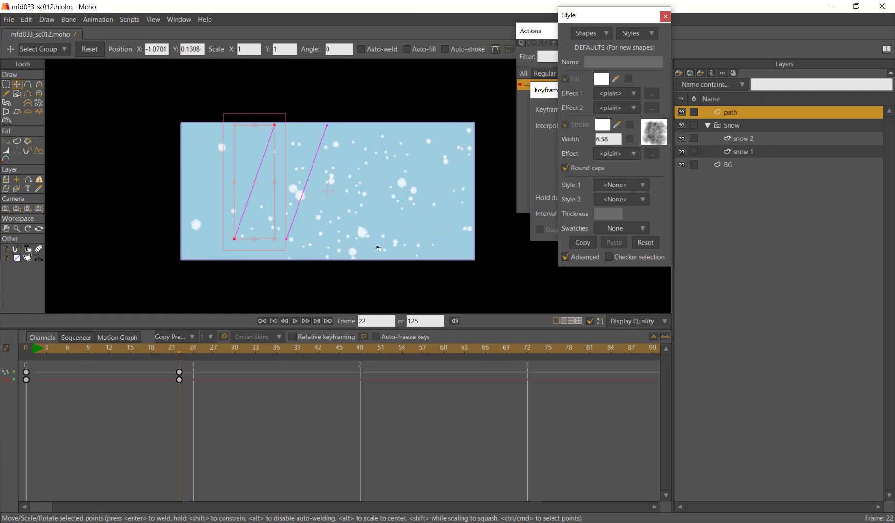
left_click_drag(40, 352, 189, 364)
Select the path line near the canvas centre and move it left past the other line at frame 36.
key("g")
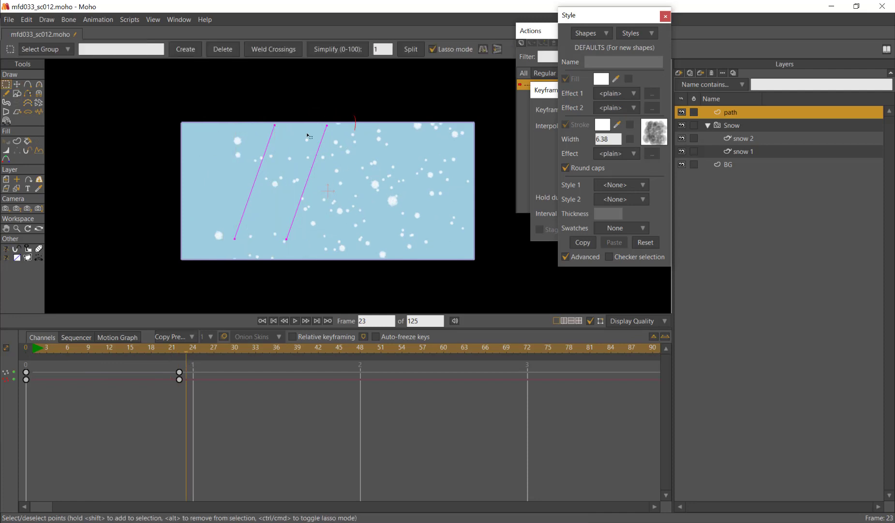
mouse_move(309, 136)
left_mouse_down()
mouse_move(336, 250)
mouse_move(301, 306)
left_mouse_up()
mouse_move(180, 352)
left_mouse_down()
mouse_move(122, 350)
mouse_move(167, 378)
mouse_move(263, 380)
left_mouse_up()
key("t")
left_click(305, 321)
left_click(305, 321)
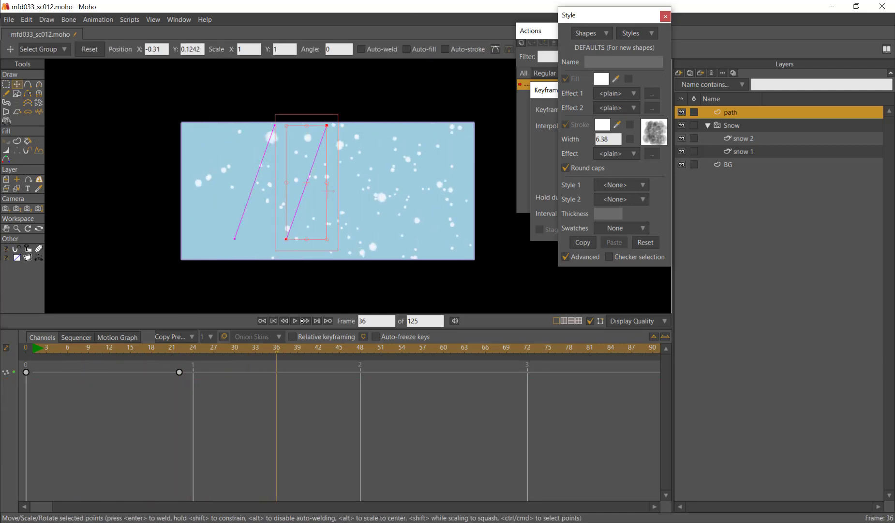
left_click_drag(442, 255, 342, 251)
At frame 44, move the selected path line to about X 0.26, Y 0.14, and shift those keyframes to frame 66.
left_click_drag(45, 354, 332, 380)
left_click_drag(346, 249, 473, 257)
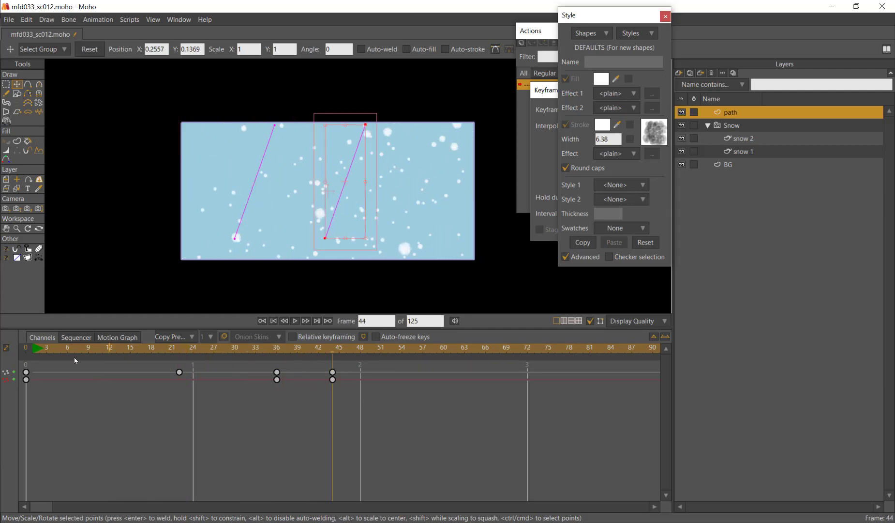
left_click_drag(68, 368, 486, 372)
left_click_drag(282, 356, 486, 372)
At frame 66, shrink the left-hand path line and move it to the right of the canvas centre.
key("g")
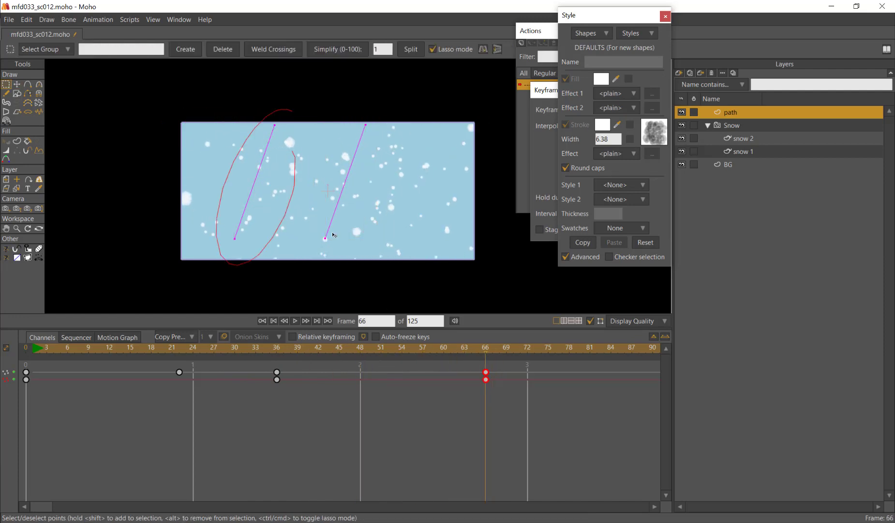
key("t")
left_click_drag(286, 227, 417, 178)
key("Return")
left_click_drag(407, 122, 370, 220)
At frame 66, shrink the other path line and place it near the canvas centre at about X -0.16, Y -0.09.
key("g")
mouse_move(384, 188)
left_mouse_down()
mouse_move(372, 231)
mouse_move(366, 194)
left_mouse_up()
key("t")
mouse_move(420, 219)
left_mouse_down()
mouse_move(399, 252)
mouse_move(354, 196)
mouse_move(298, 233)
mouse_move(410, 144)
mouse_move(453, 253)
mouse_move(485, 197)
mouse_move(460, 169)
mouse_move(426, 197)
mouse_move(422, 178)
left_mouse_up()
mouse_move(380, 129)
left_mouse_down()
mouse_move(366, 128)
mouse_move(332, 214)
mouse_move(366, 185)
mouse_move(349, 209)
left_mouse_up()
left_click_drag(408, 188, 349, 185)
left_click_drag(480, 168, 490, 200)
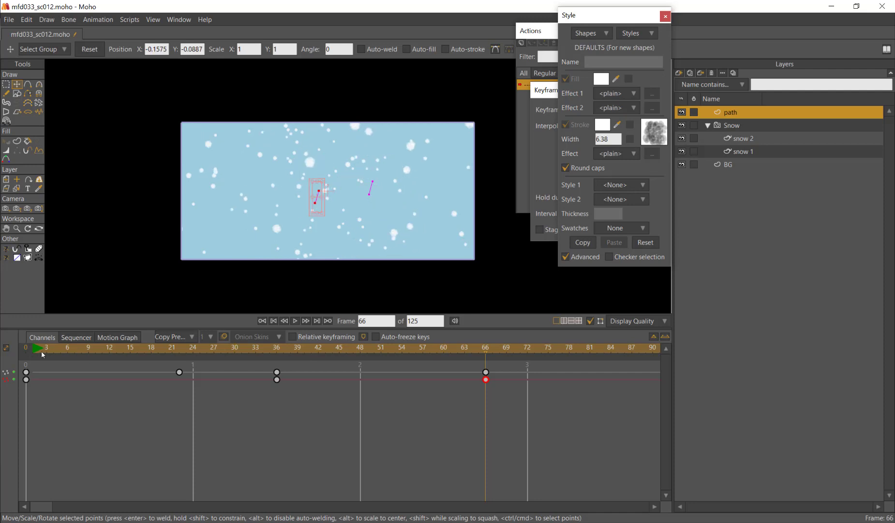
Scrub through the timeline to review how the snow follows the animated path lines, and deselect the keyframe.
left_click_drag(41, 352, 514, 385)
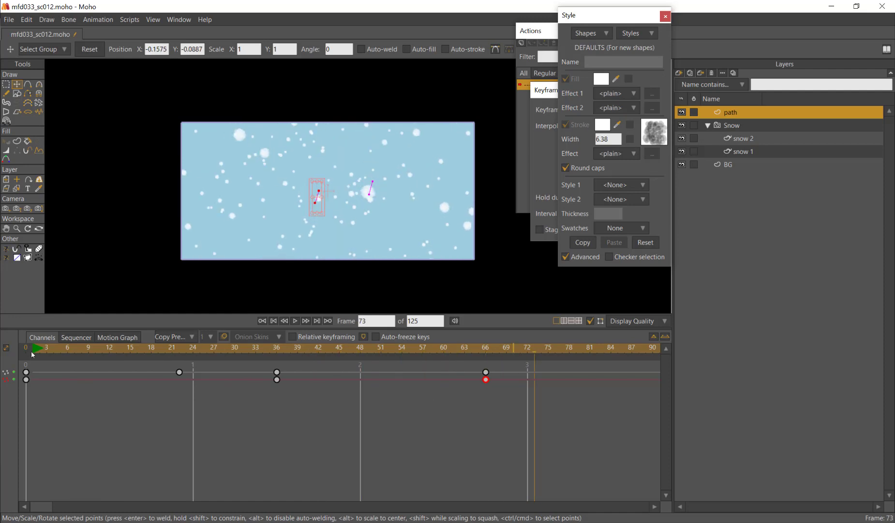
left_click_drag(33, 354, 473, 403)
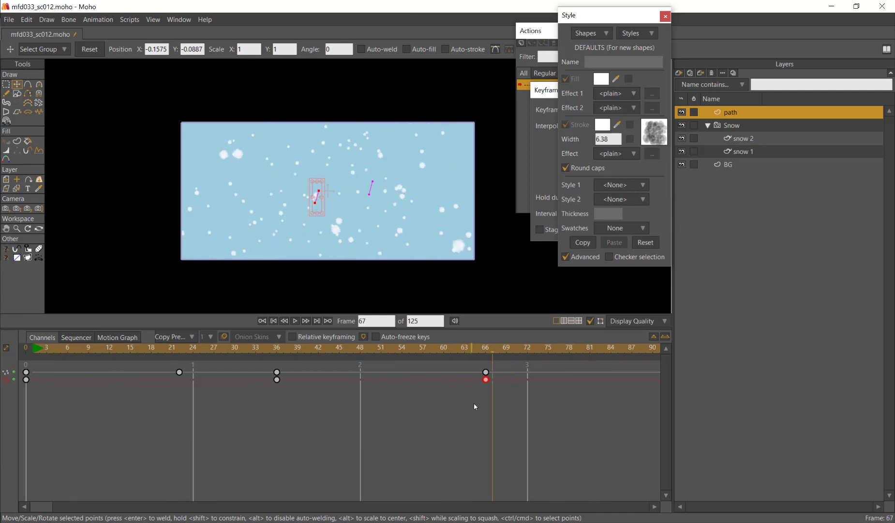
left_click(416, 465)
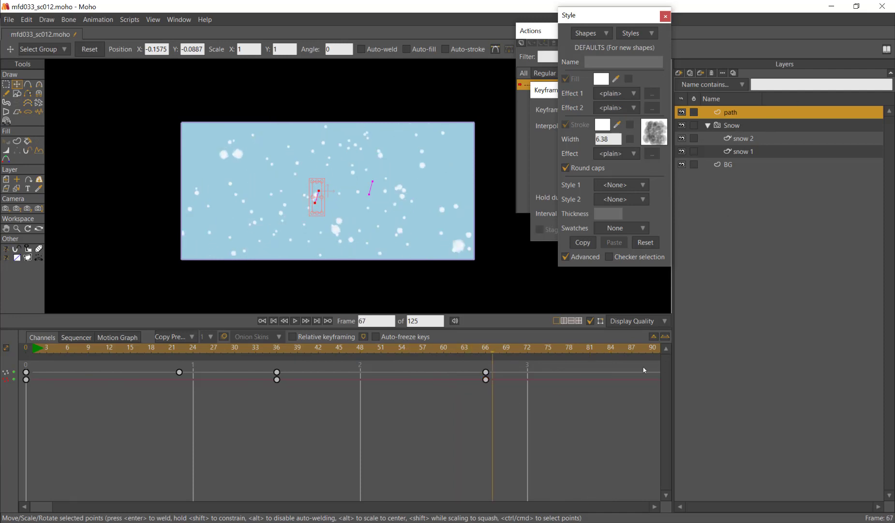